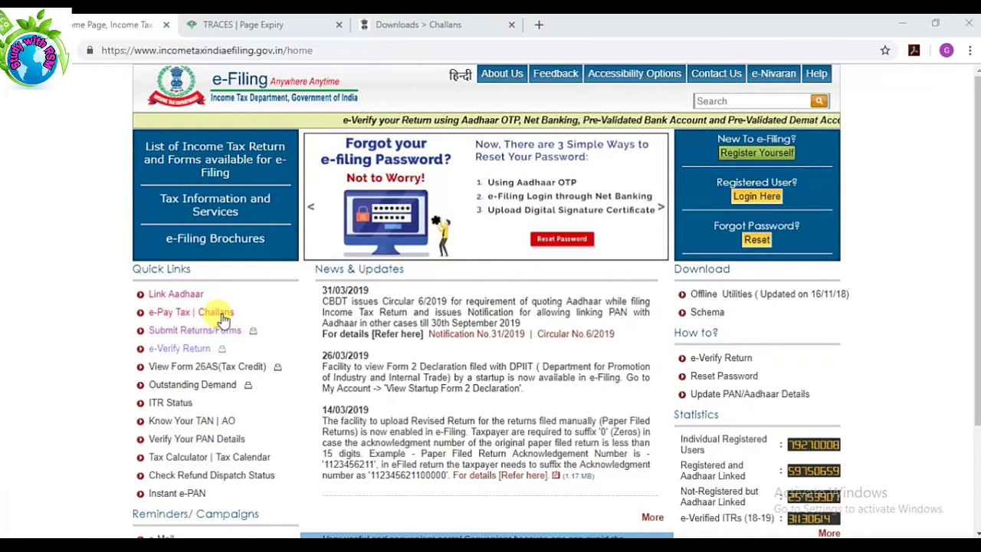
View the Challans downloads page from the e-Filing quick links, accepting the disclaimer, and return to the e-Filing home page.
click(222, 317)
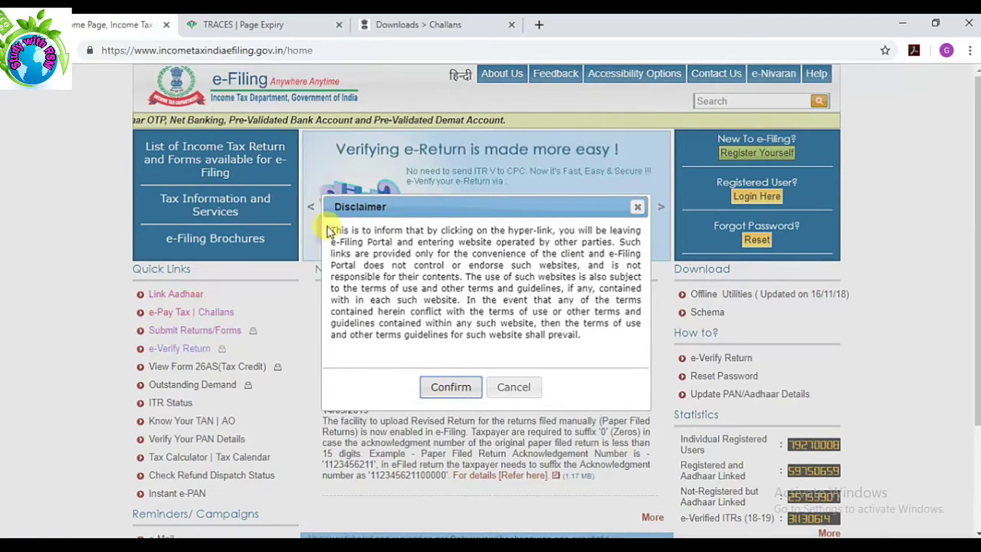
click(429, 390)
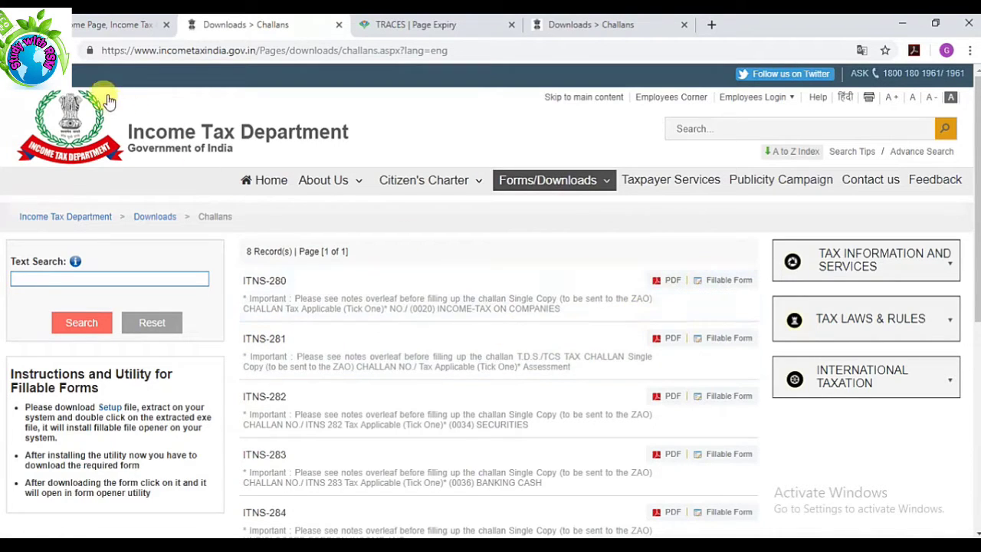
click(84, 28)
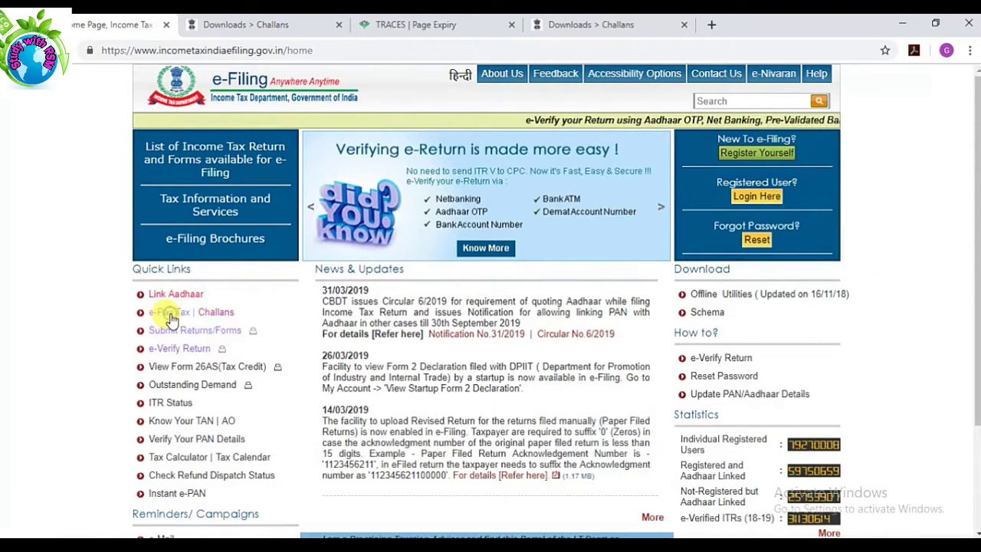
Start e-Pay Tax, continue to the NSDL website and proceed with Challan No./ITNS 280.
click(165, 312)
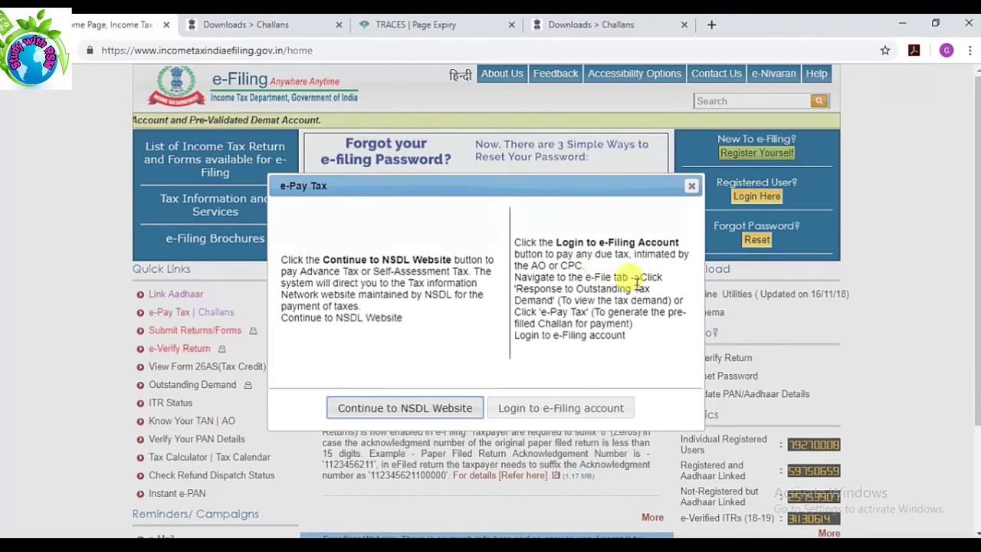
click(365, 410)
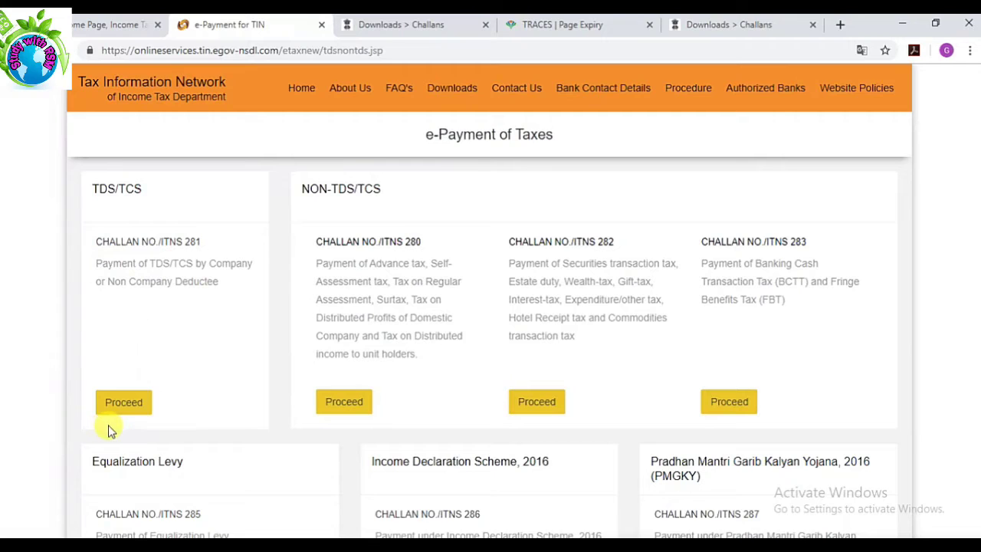
click(354, 411)
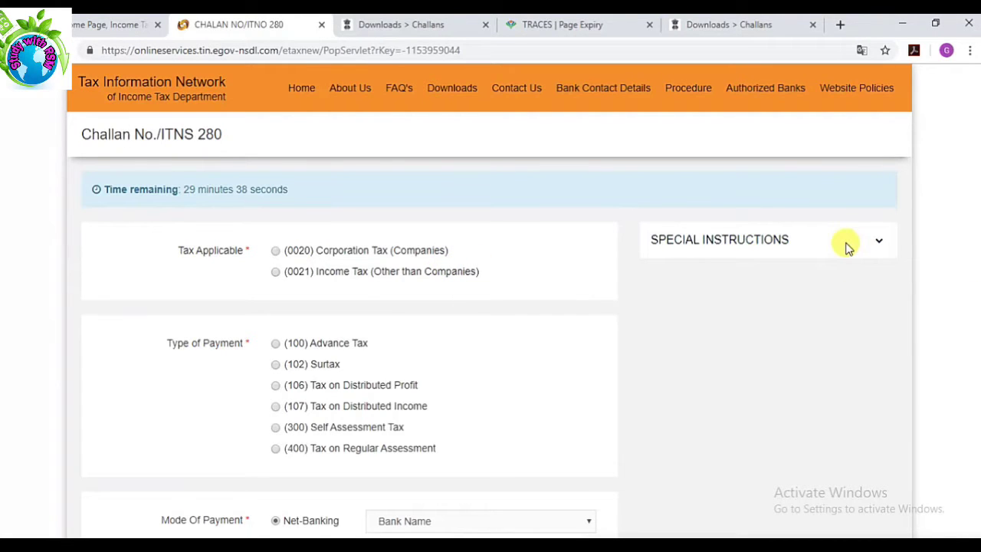
Expand the special instructions and choose (0021) Income Tax (Other than Companies) with (300) Self Assessment Tax as the payment type.
click(875, 243)
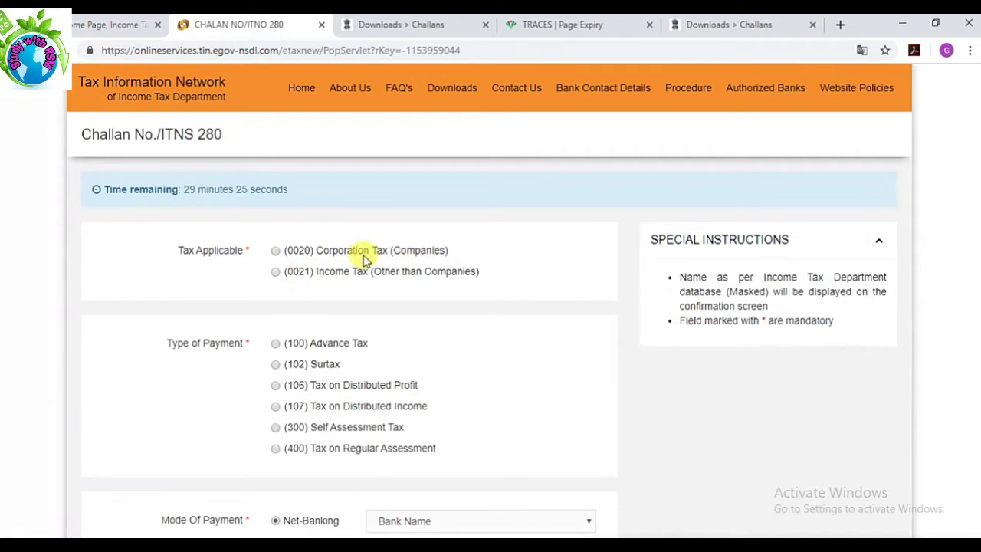
click(276, 272)
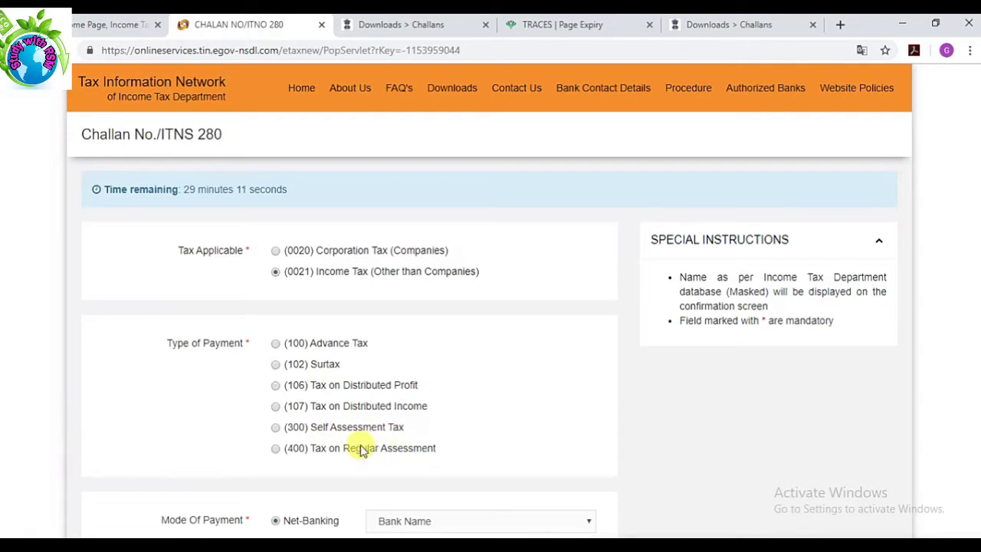
click(274, 428)
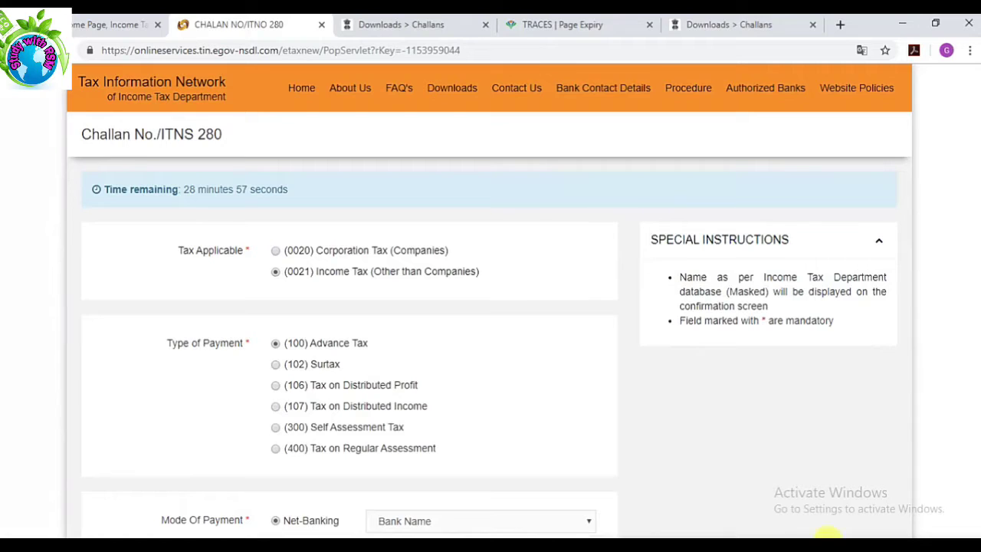
click(276, 429)
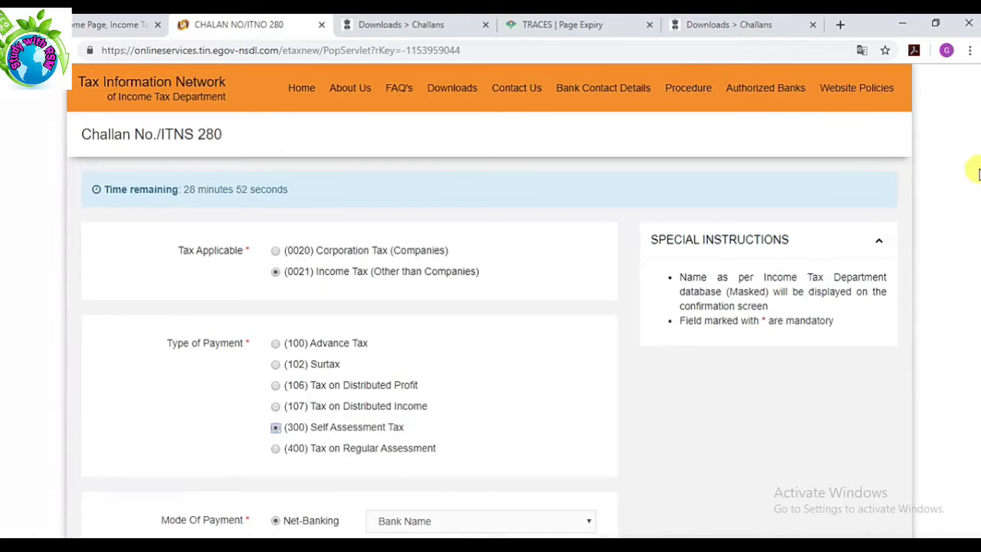
Choose Debit Card as the mode of payment with State Bank of India as the bank.
scroll(444, 307, down, 3)
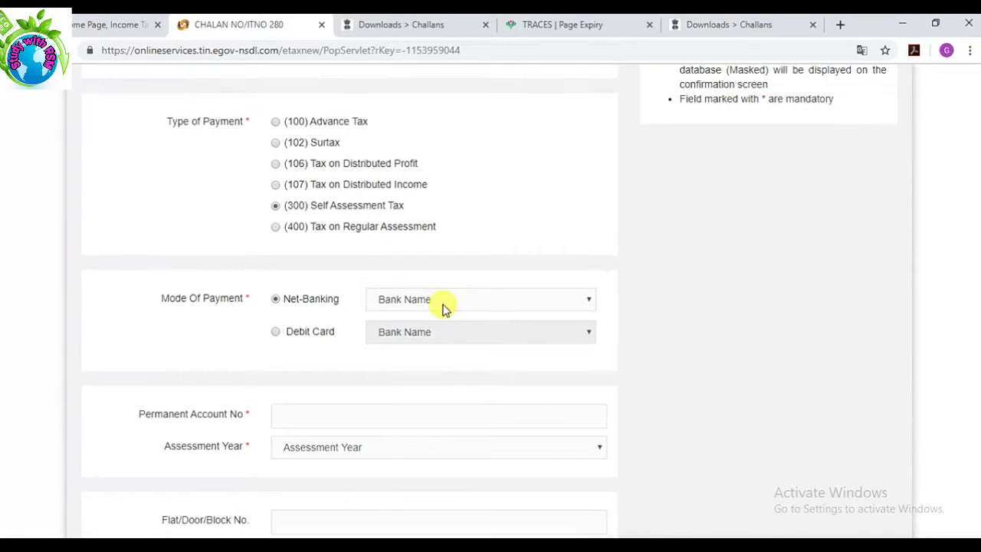
click(276, 332)
click(436, 343)
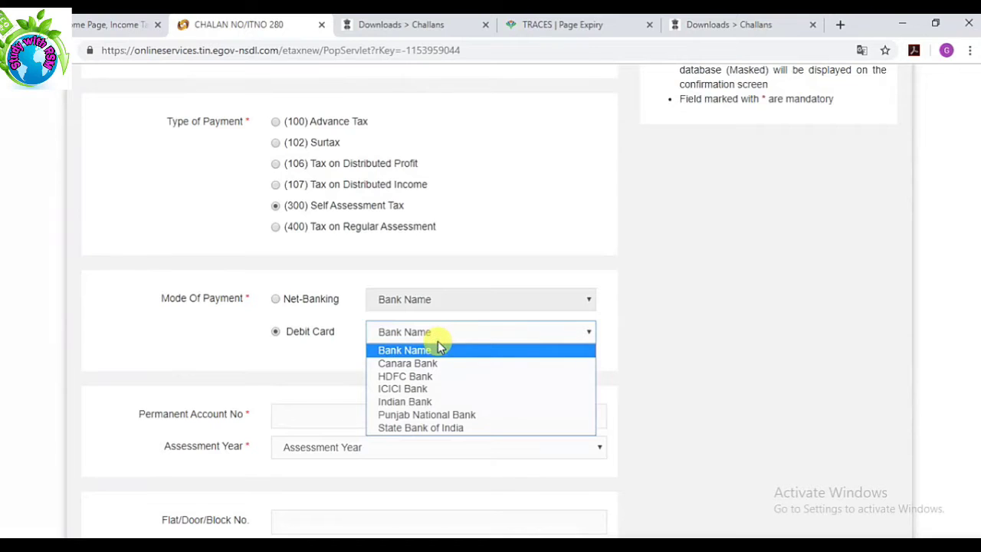
click(423, 427)
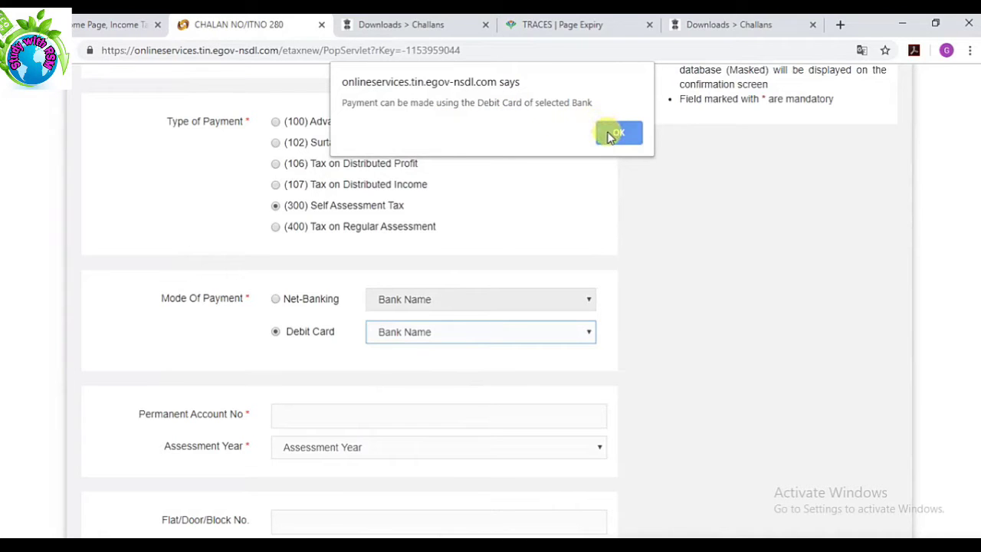
click(613, 133)
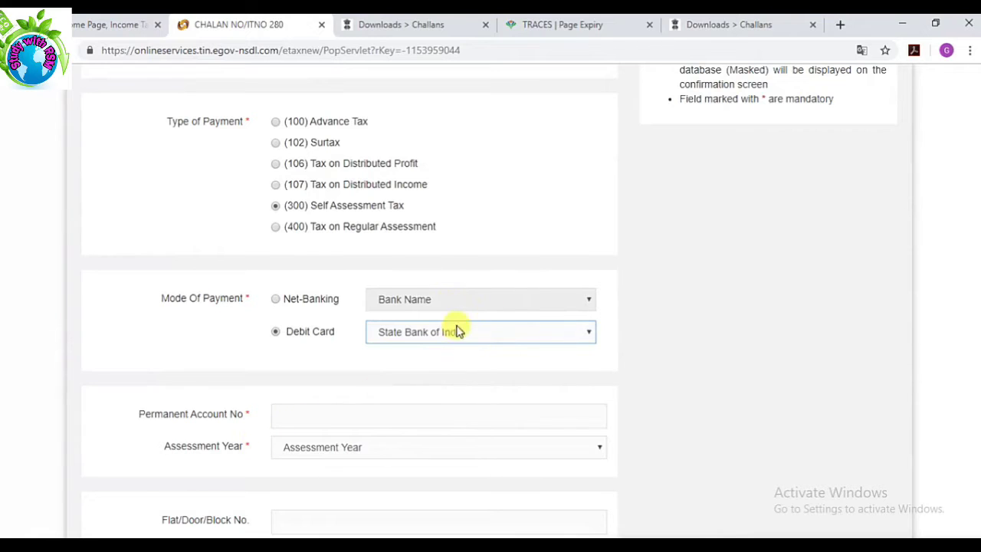
Set the mode of payment to Net-Banking with State Bank of India as the bank.
click(276, 300)
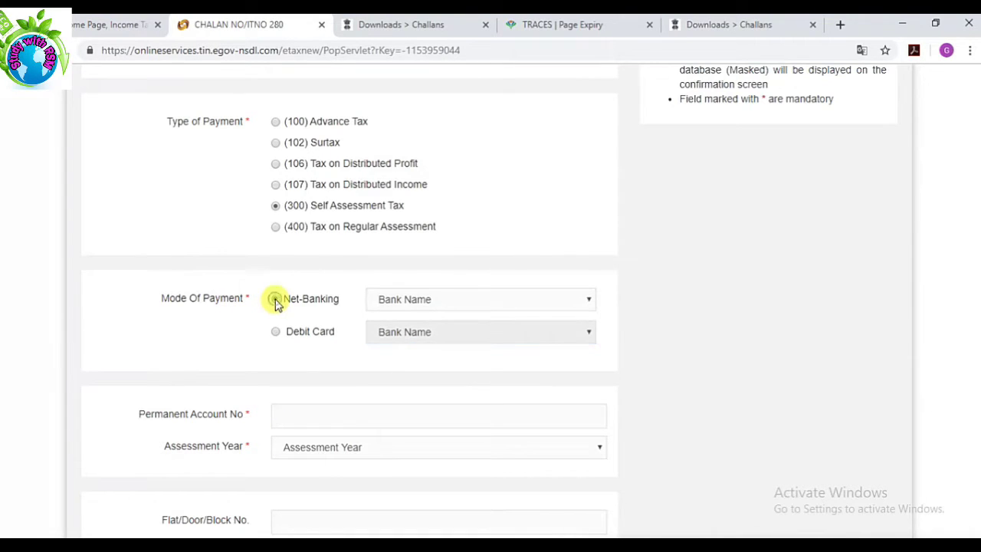
click(473, 304)
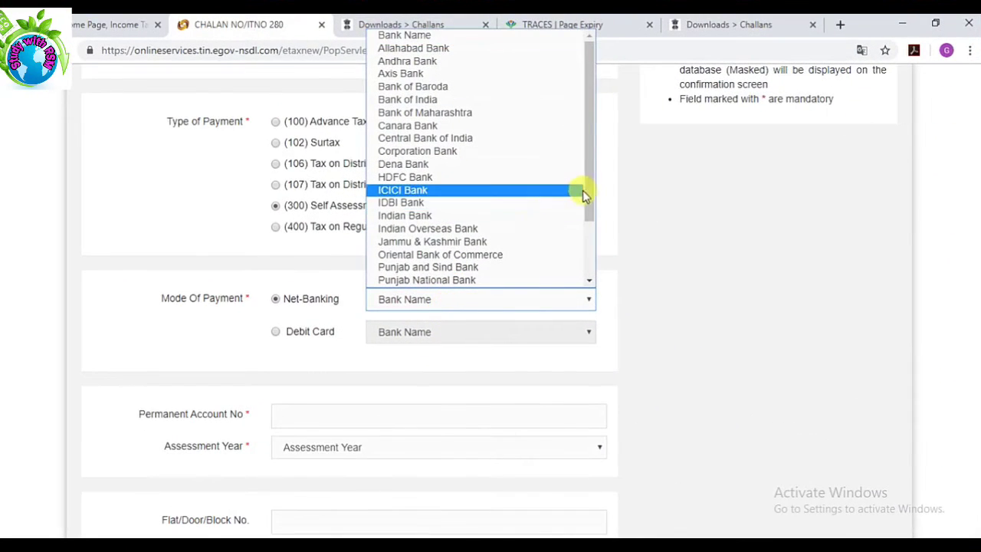
drag(588, 189, 593, 253)
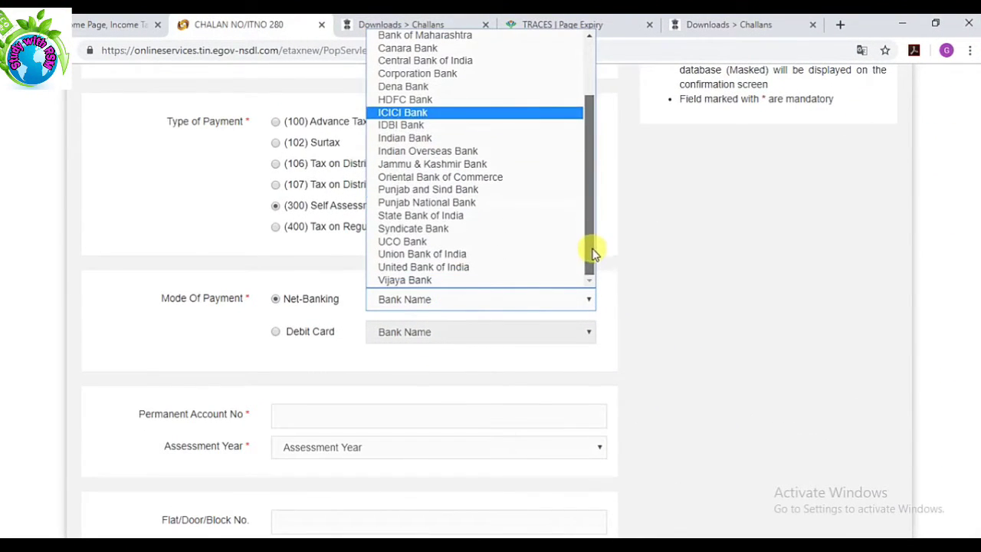
click(421, 216)
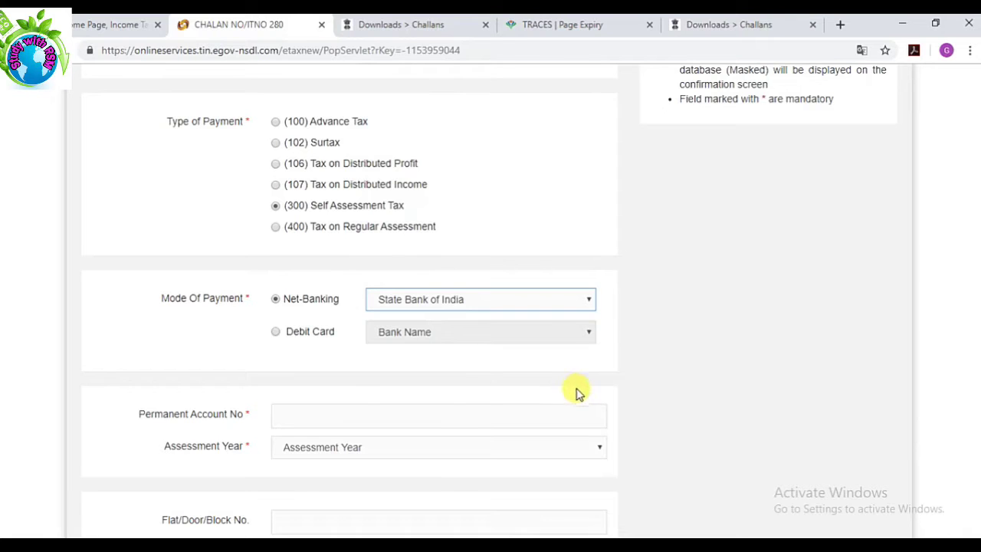
Enter the taxpayer's permanent account number and address details, and set the assessment year to 2019-20.
click(335, 413)
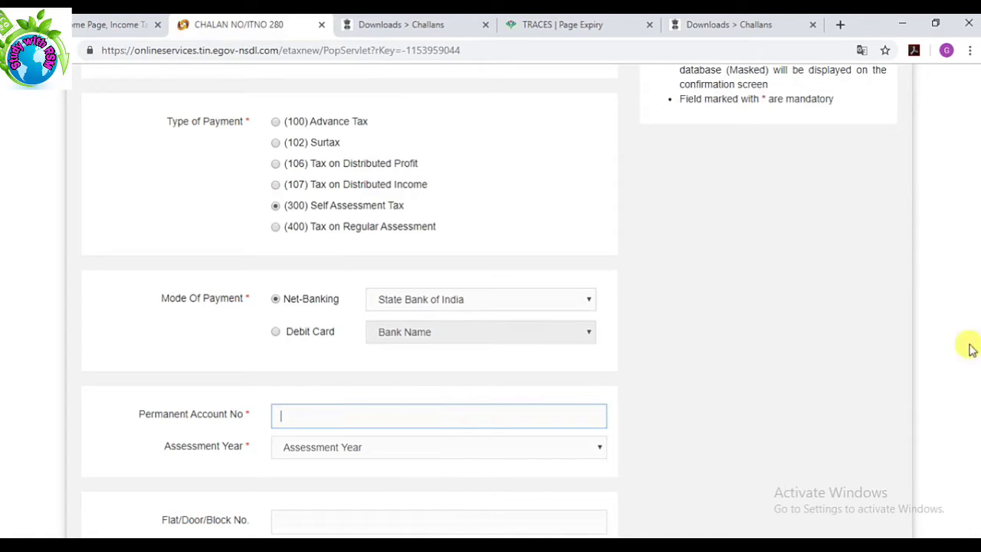
scroll(973, 291, down, 3)
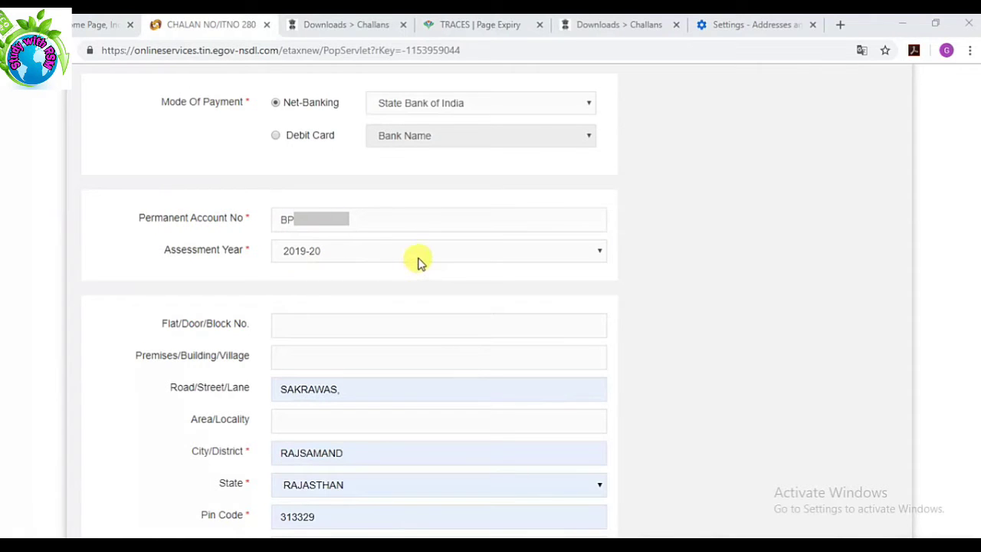
click(442, 258)
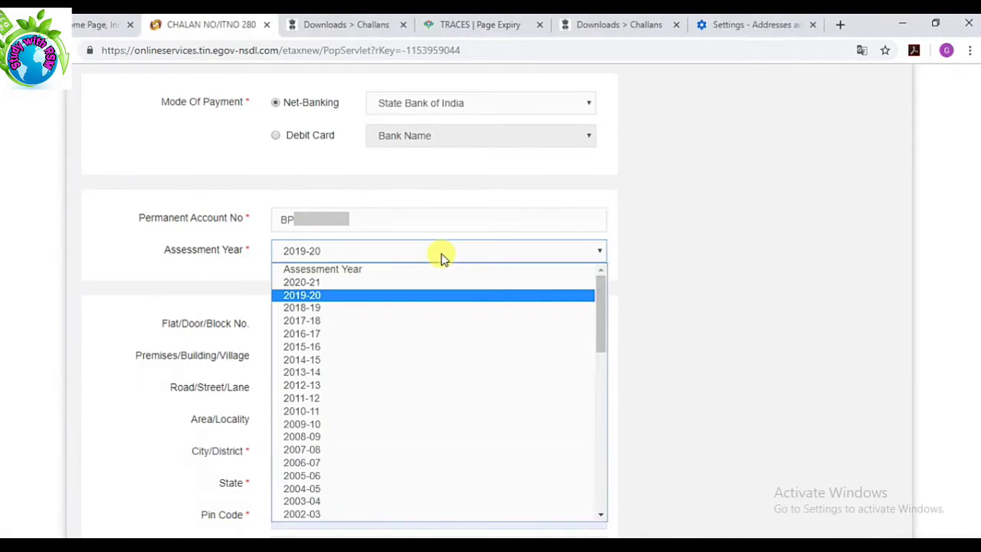
click(331, 300)
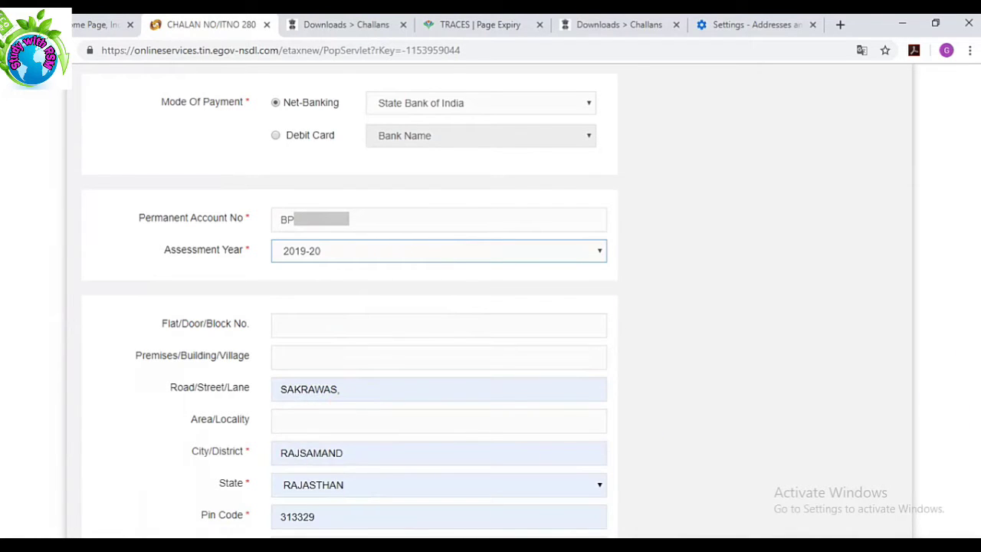
Fill in the taxpayer's email ID and mobile number using the saved autofill contact.
scroll(977, 341, down, 5)
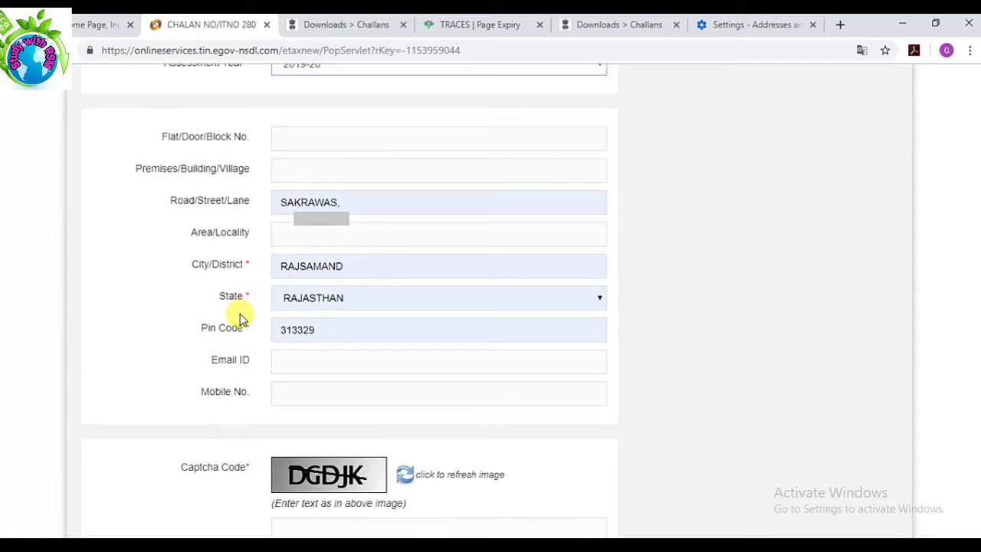
click(295, 357)
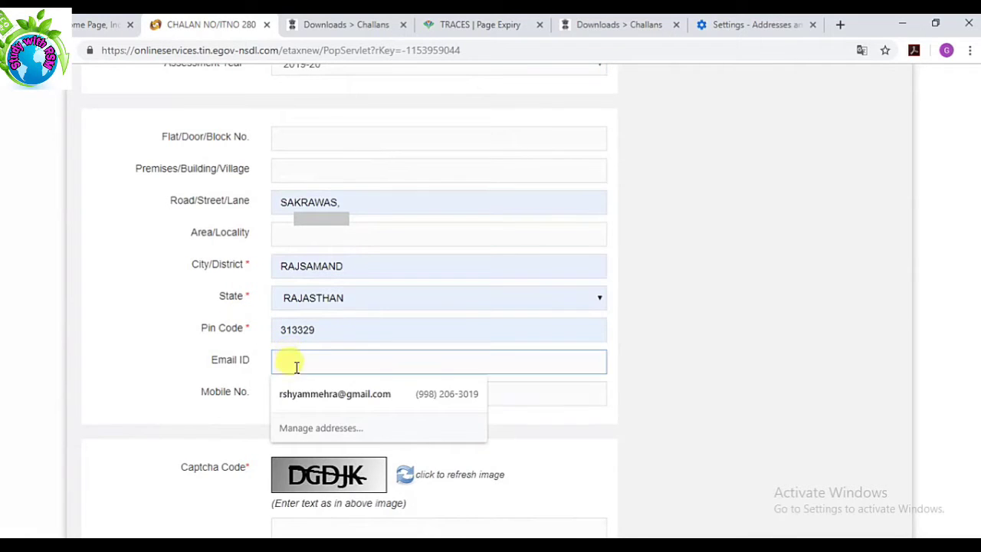
click(301, 395)
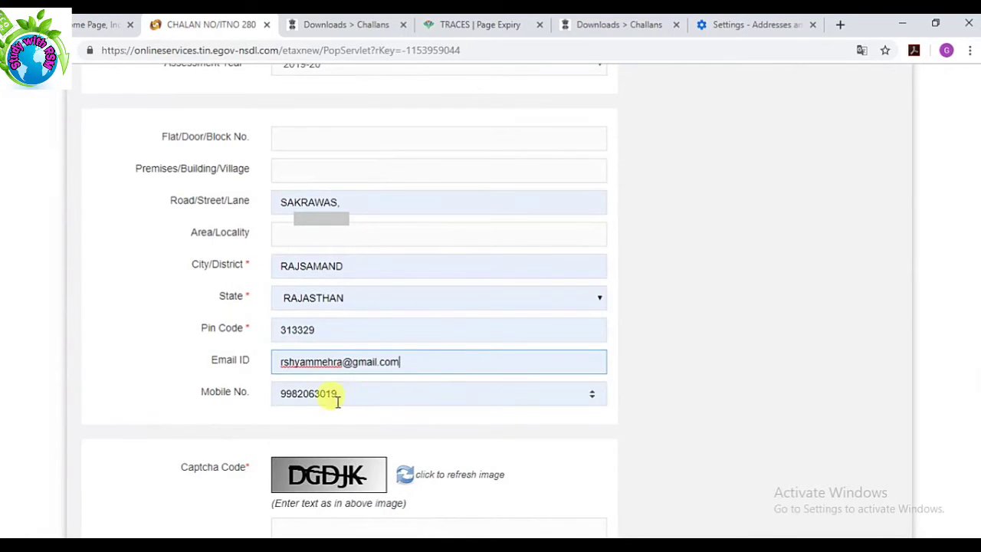
Enter the captcha code shown in the image and proceed to the challan confirmation page.
scroll(569, 426, down, 3)
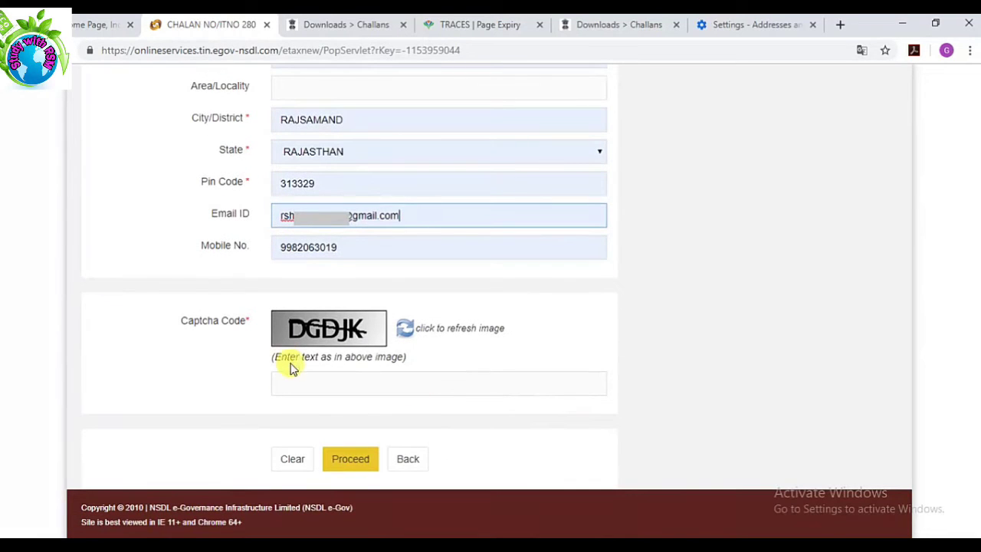
click(296, 385)
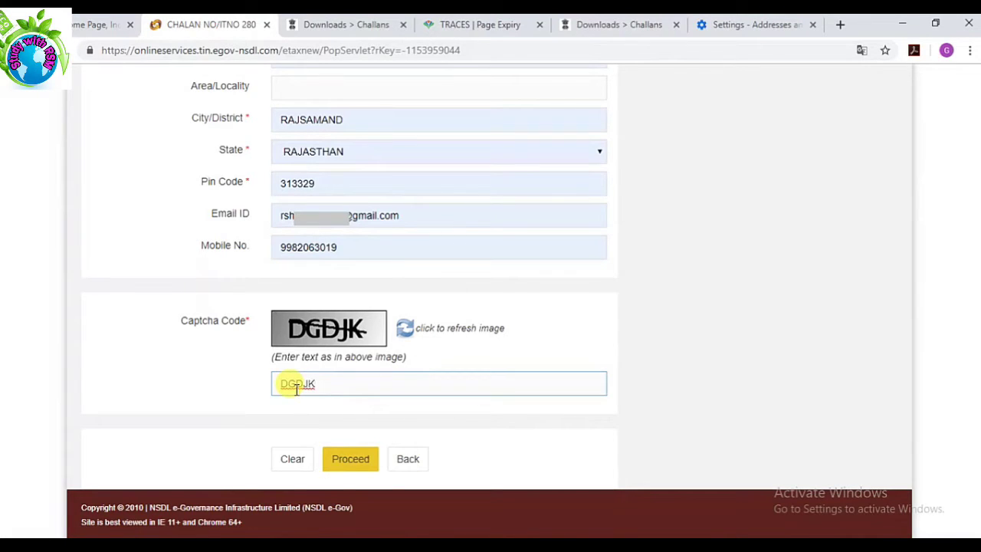
click(334, 464)
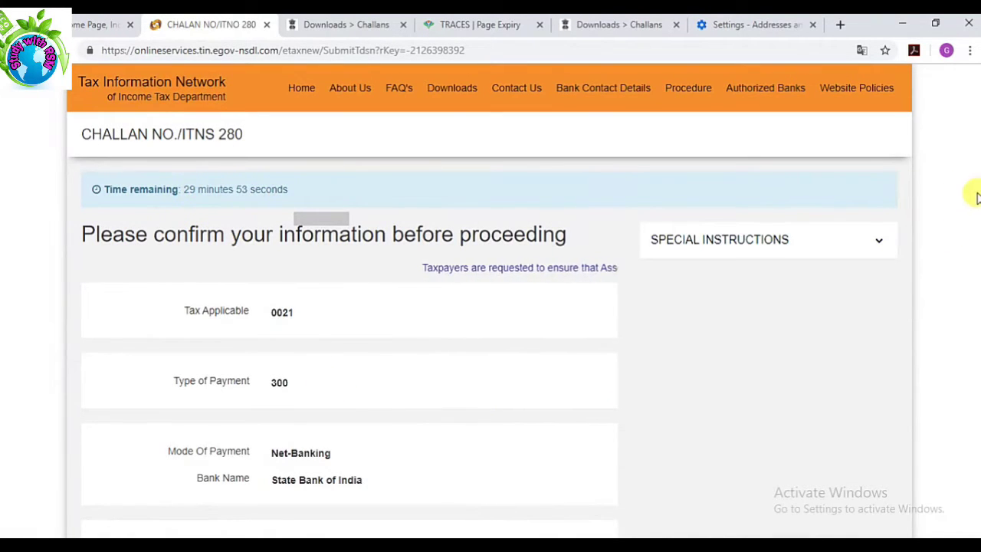
Review the challan details, agree to the NSDL e-Gov consent and submit the challan to the bank.
scroll(977, 197, down, 2)
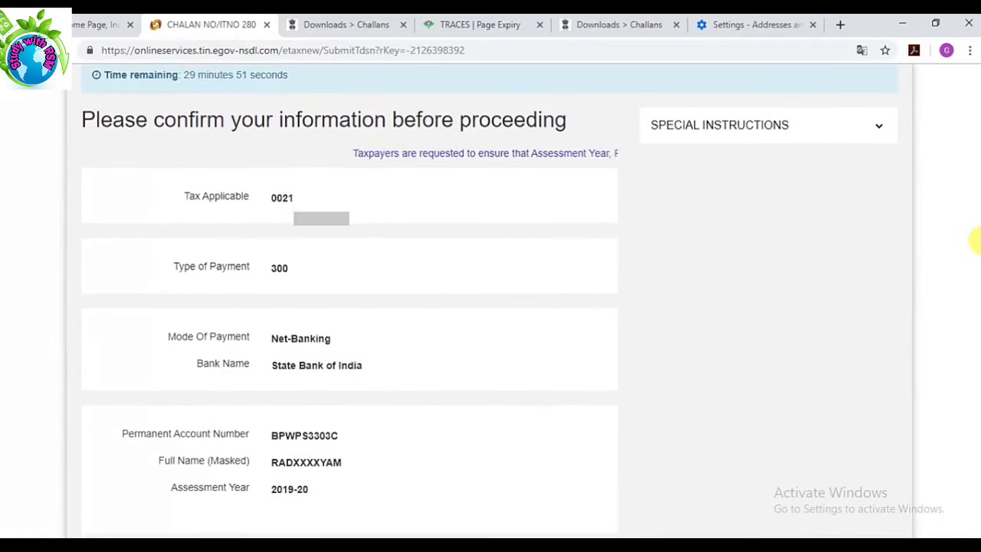
scroll(973, 269, down, 3)
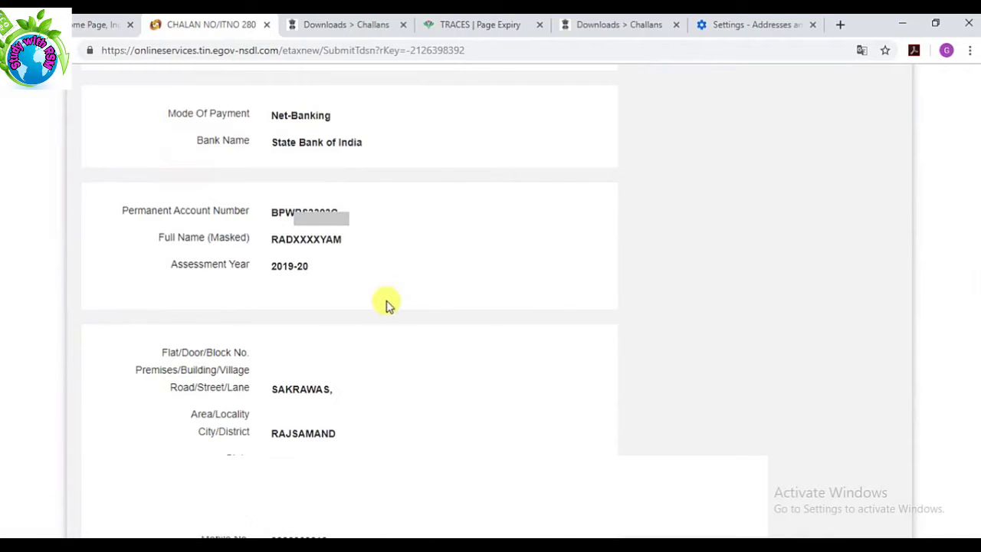
scroll(551, 297, down, 1)
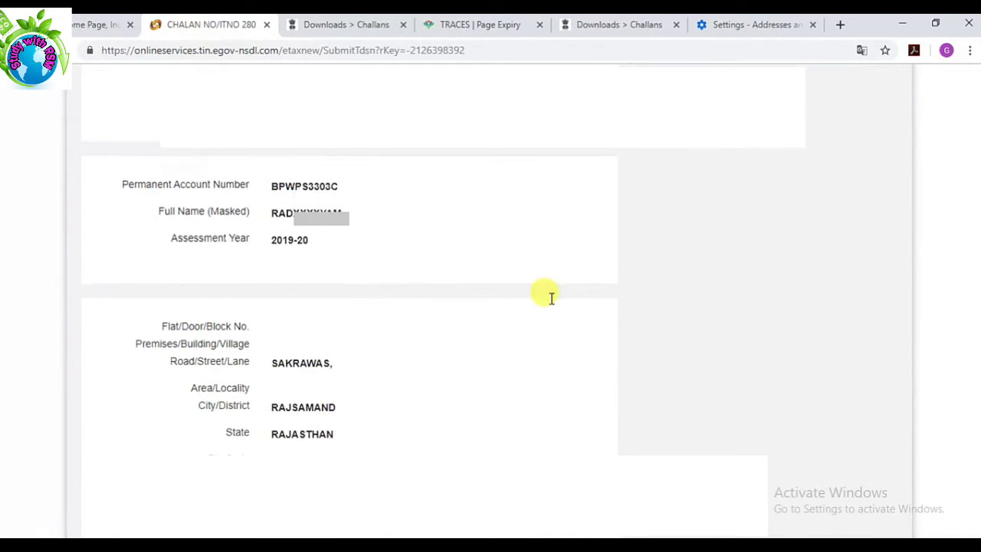
scroll(549, 297, down, 5)
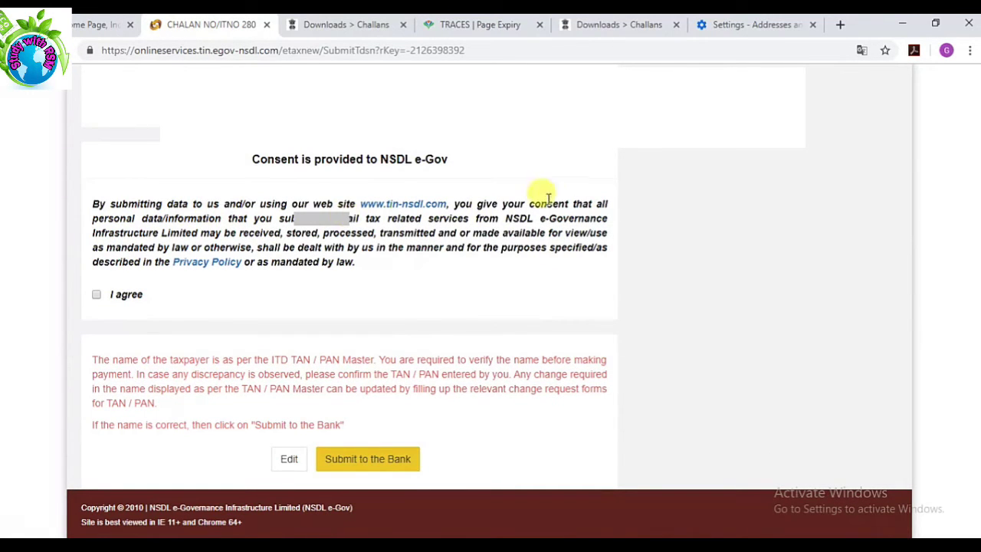
click(97, 295)
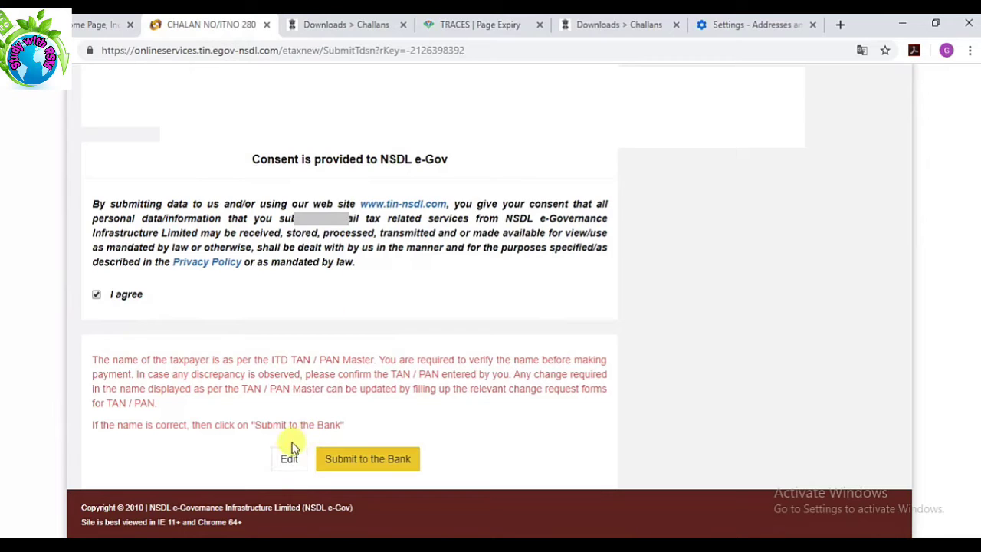
click(342, 461)
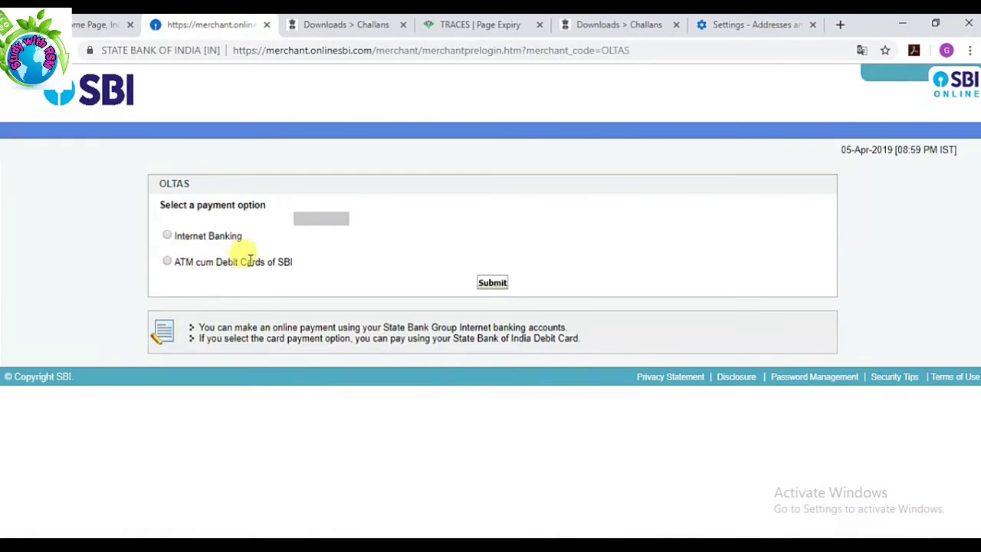
Choose Internet Banking as the payment option and log in to personal banking with the account username and password.
click(169, 236)
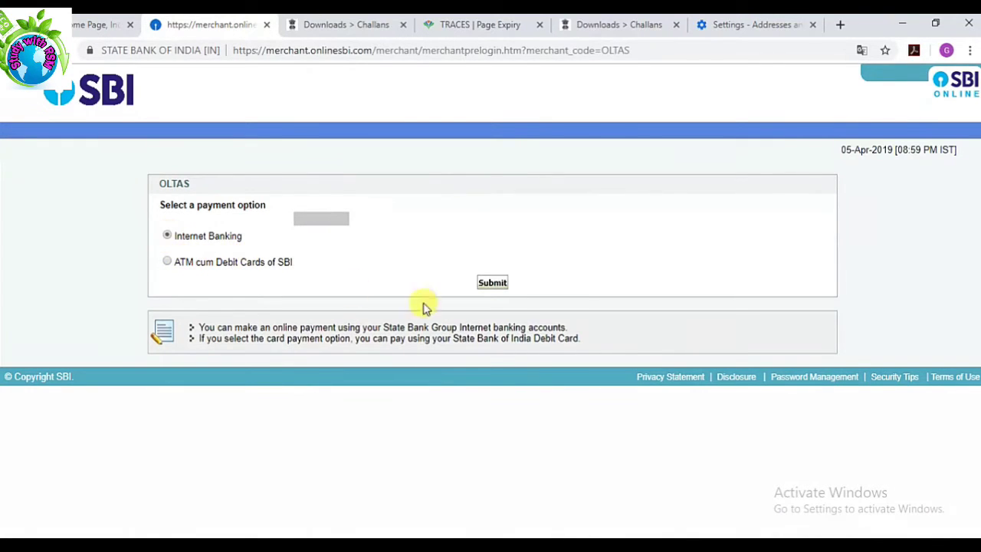
click(491, 283)
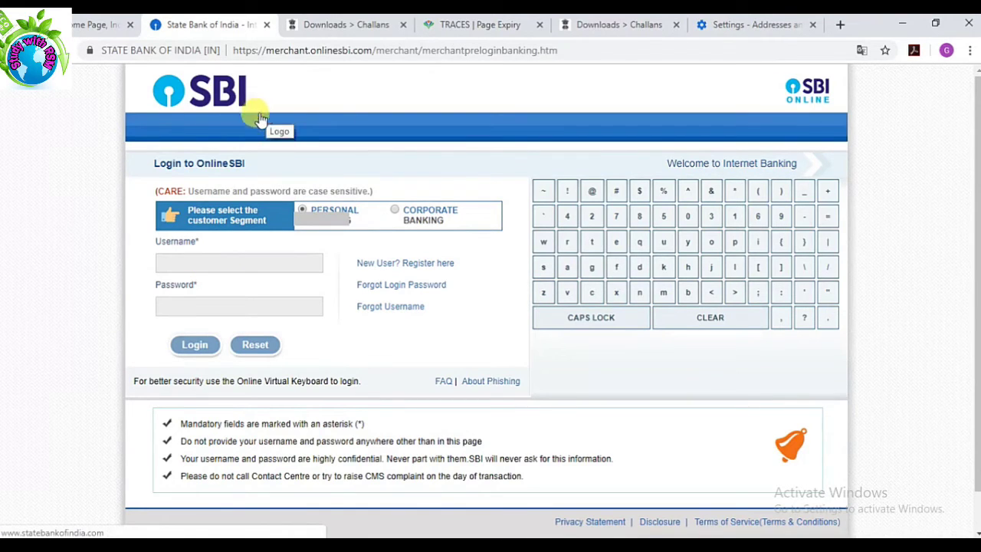
click(209, 263)
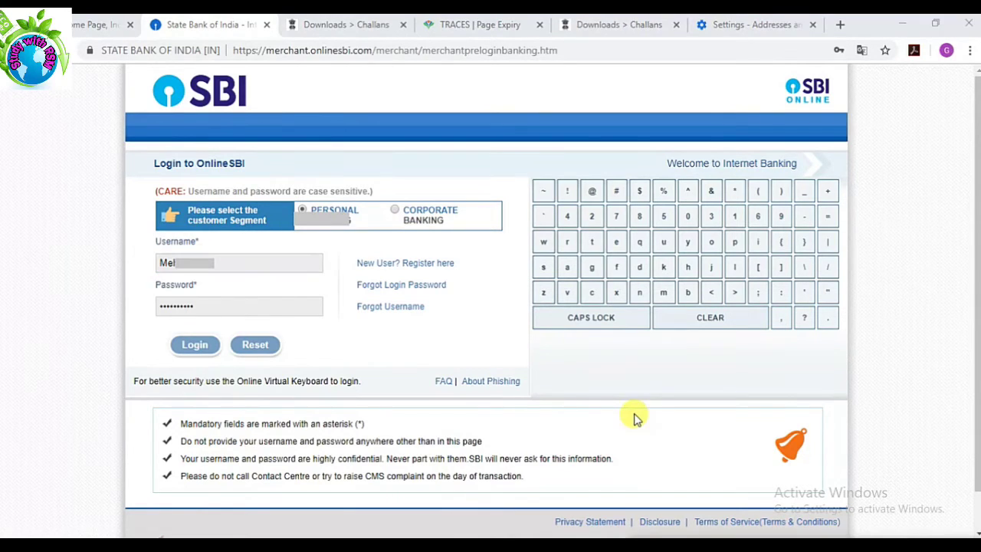
click(185, 349)
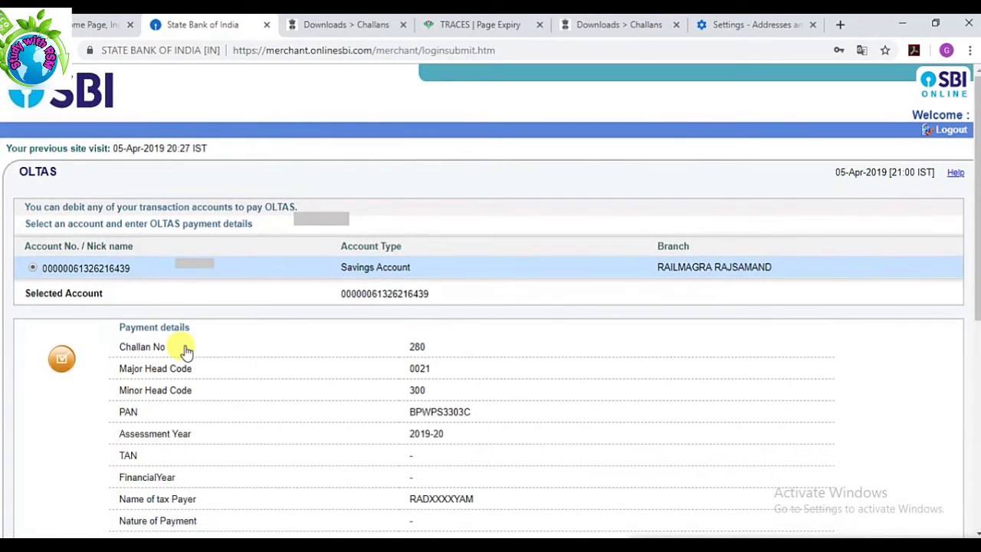
Set the Tax amount to 10 in the OLTAS payment details and confirm the entry.
scroll(771, 379, down, 2)
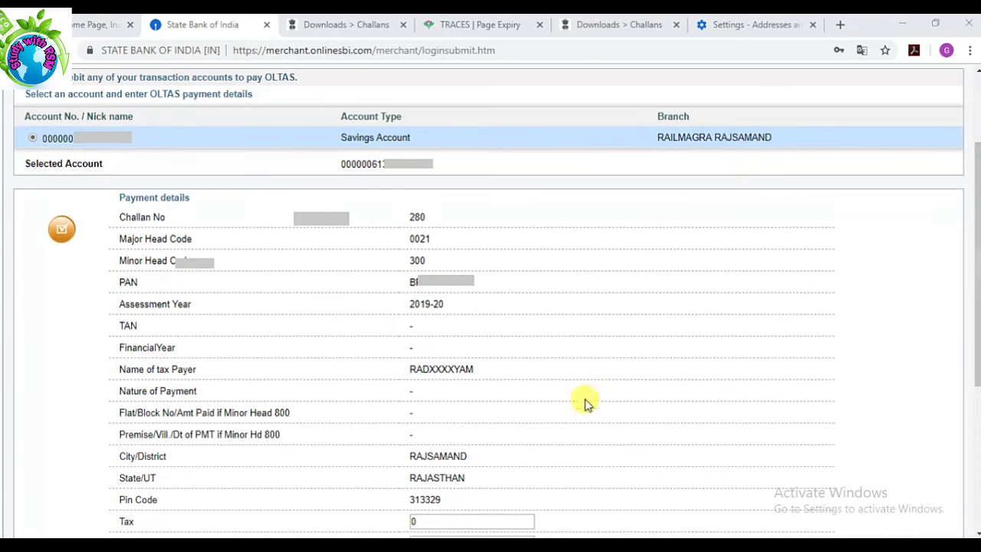
scroll(584, 396, down, 3)
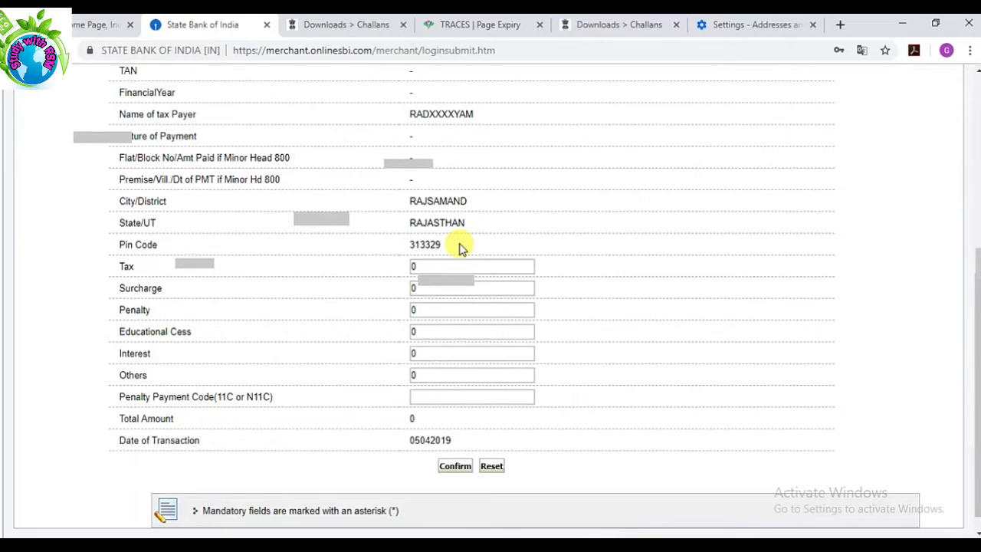
click(424, 265)
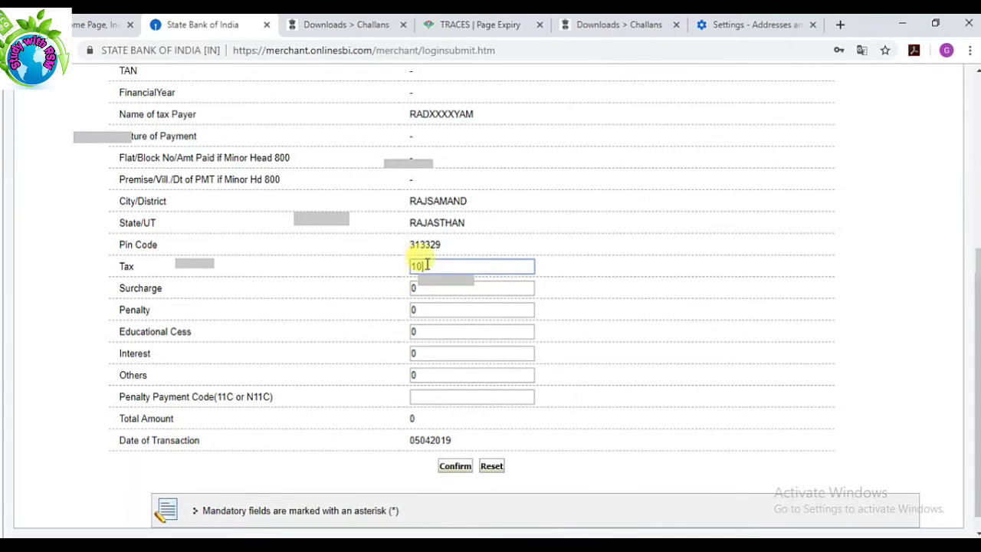
click(595, 274)
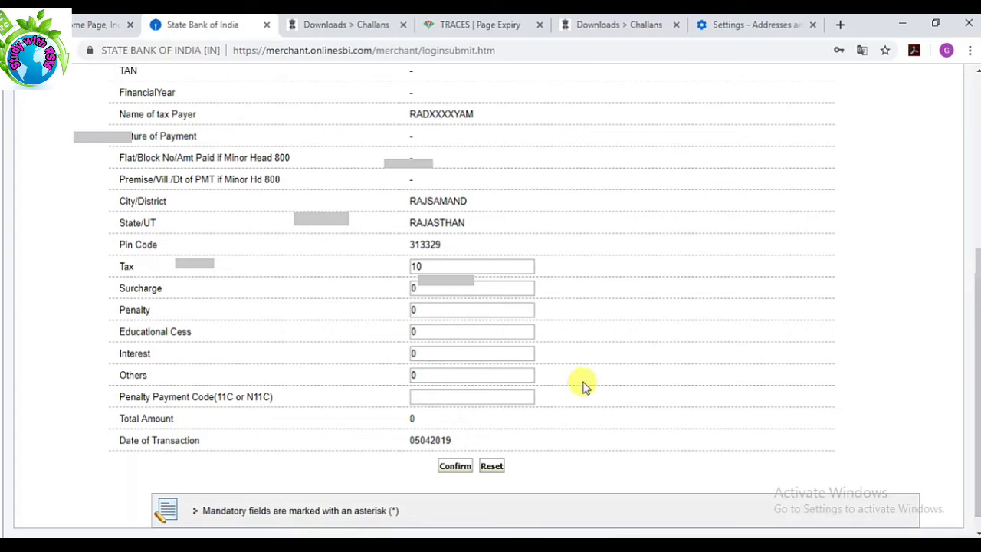
click(455, 467)
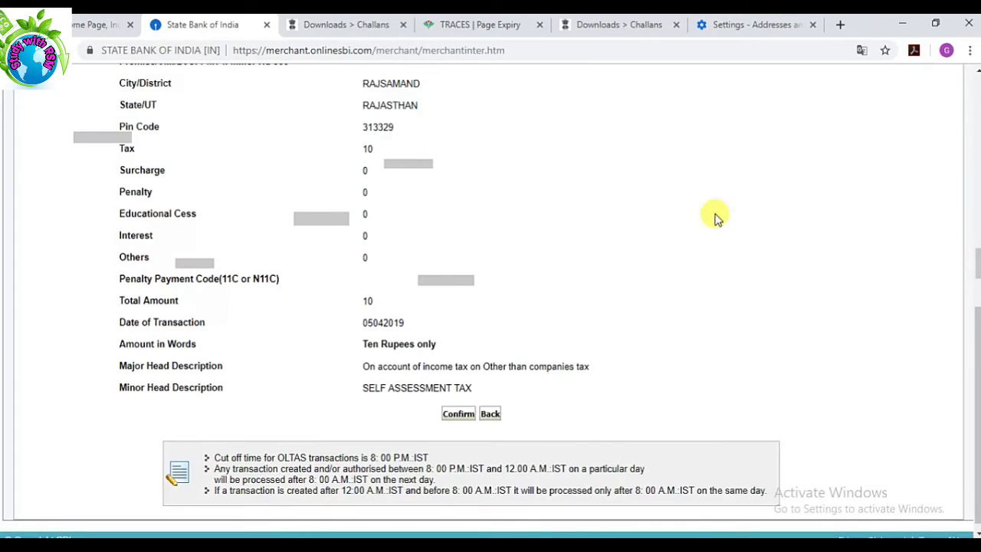
drag(978, 329, 978, 214)
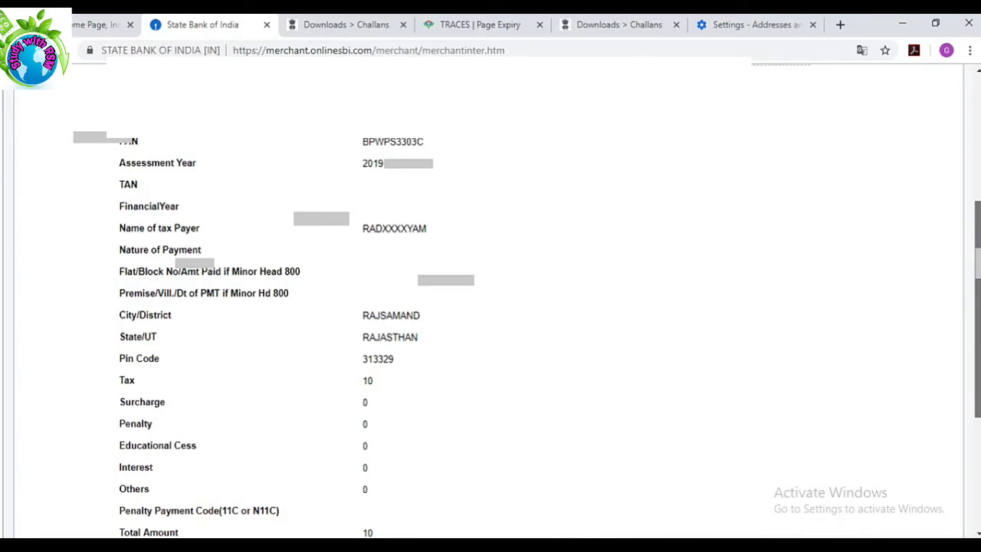
drag(978, 234, 969, 344)
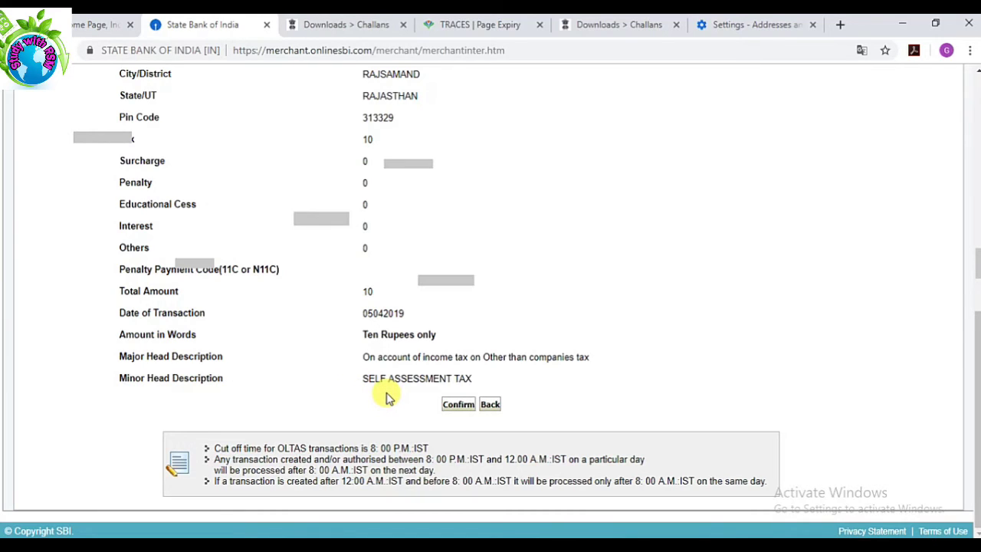
click(453, 408)
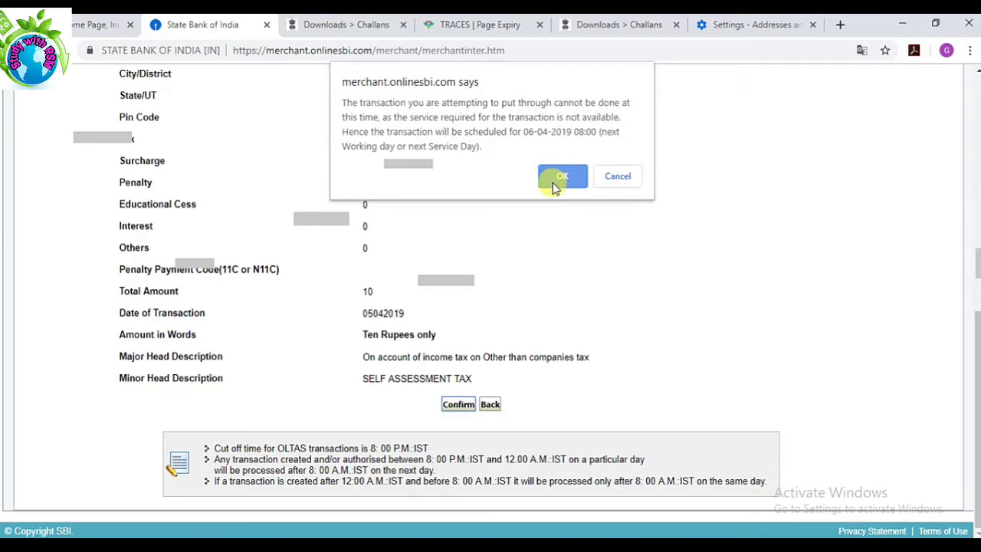
click(556, 187)
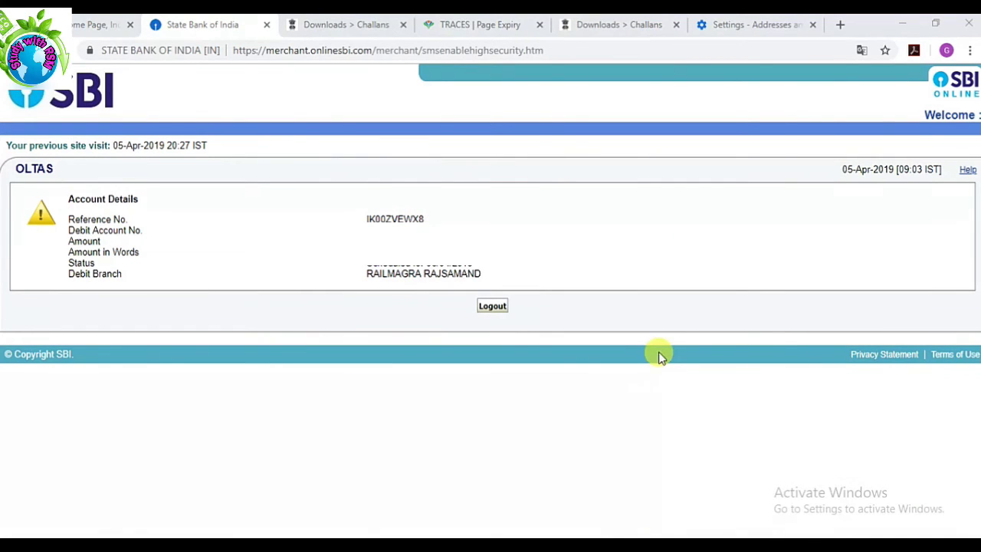
Log out of the net-banking session, check the logout page and return to the Income Tax e-Filing home page.
click(492, 306)
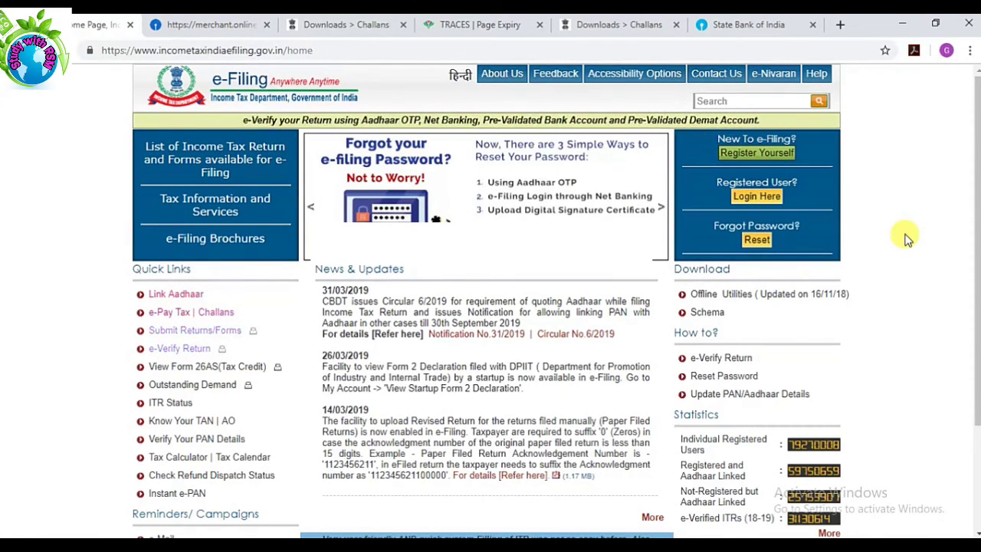
click(243, 27)
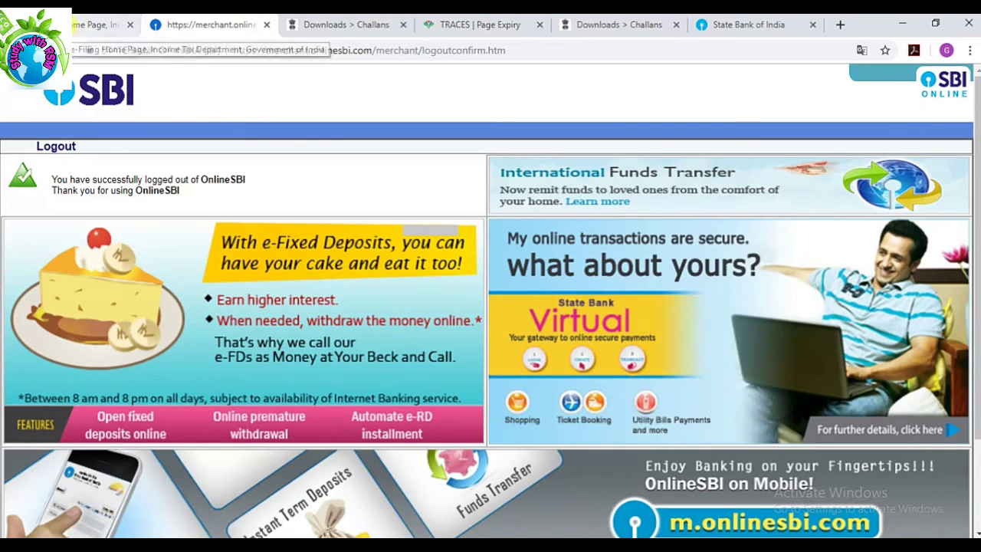
click(92, 24)
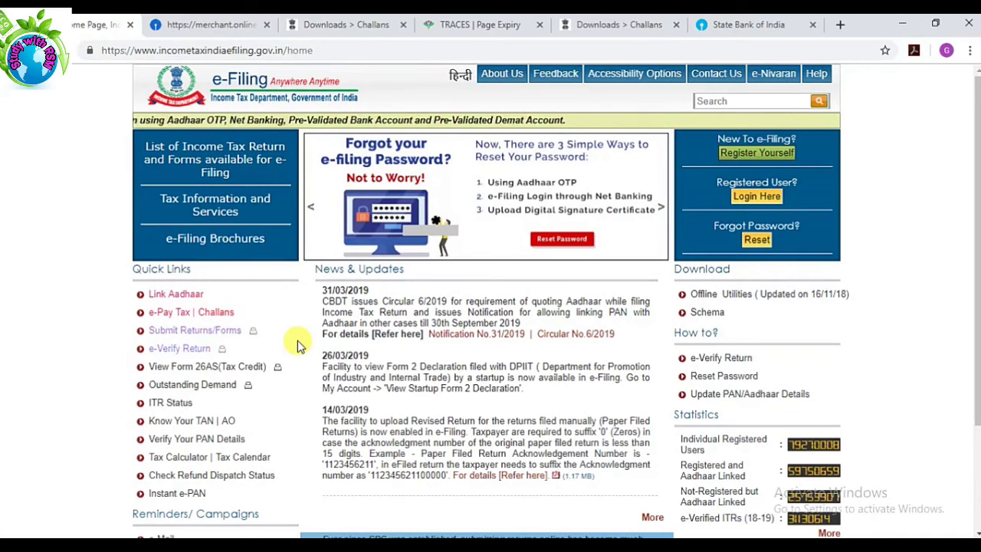
Open the Challans download page from the e-Filing site, accepting the disclaimer, and open the ITNS-280 form as PDF.
click(217, 318)
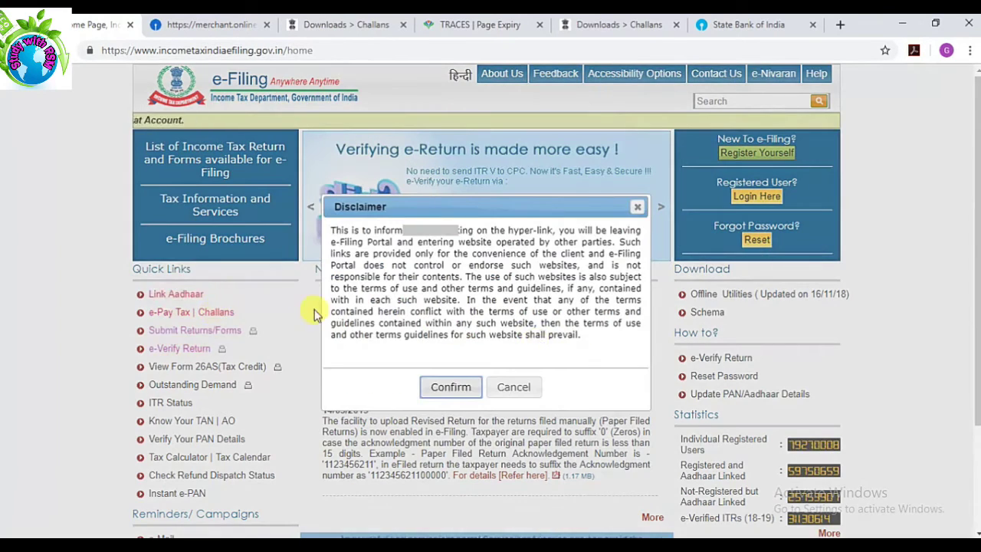
click(449, 385)
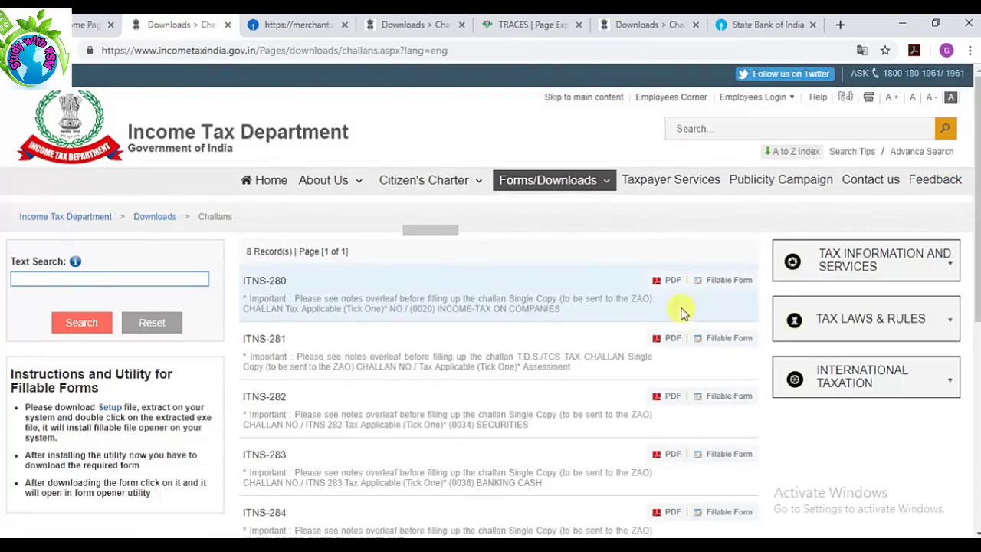
click(668, 281)
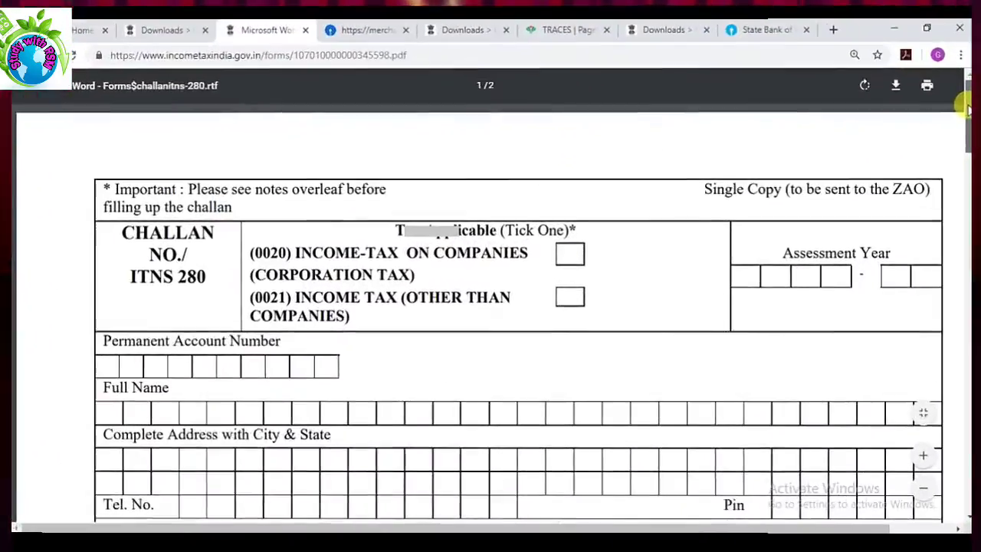
Examine the taxpayer, payment type and amount sections of the ITNS 280 PDF challan, and return to the e-Filing home page.
scroll(977, 123, down, 1)
scroll(977, 123, down, 2)
mouse_move(976, 124)
mouse_down()
mouse_move(977, 172)
mouse_move(907, 455)
mouse_move(901, 194)
mouse_up()
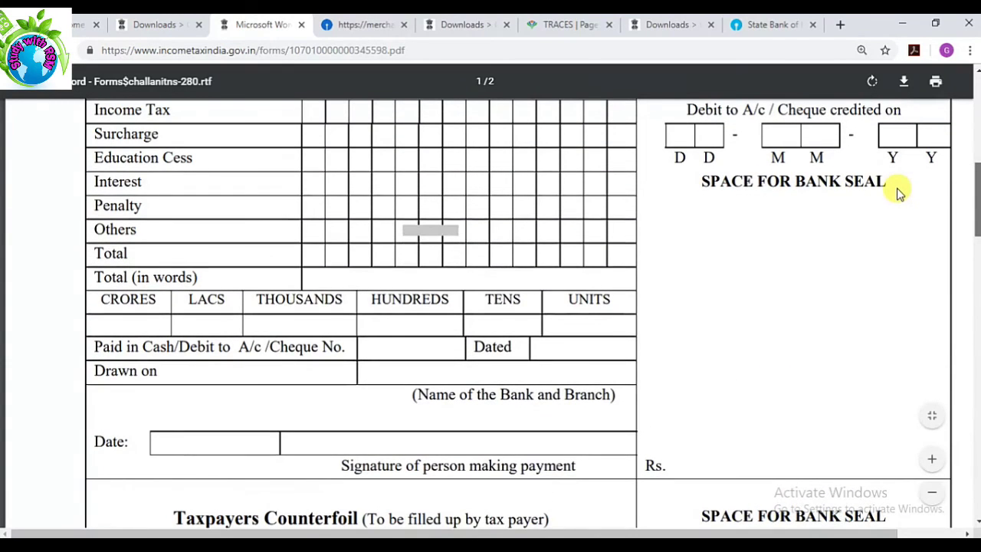
scroll(896, 188, up, 5)
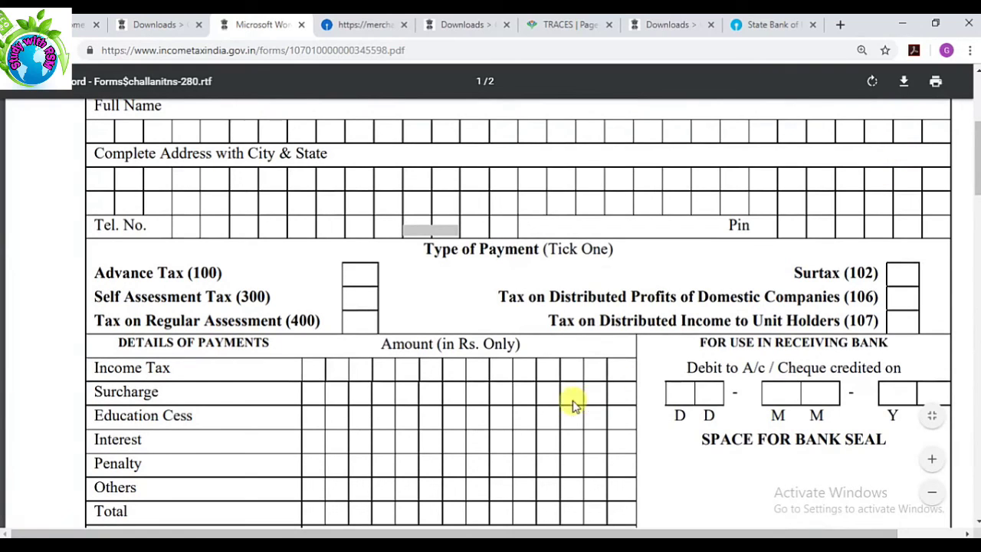
click(80, 26)
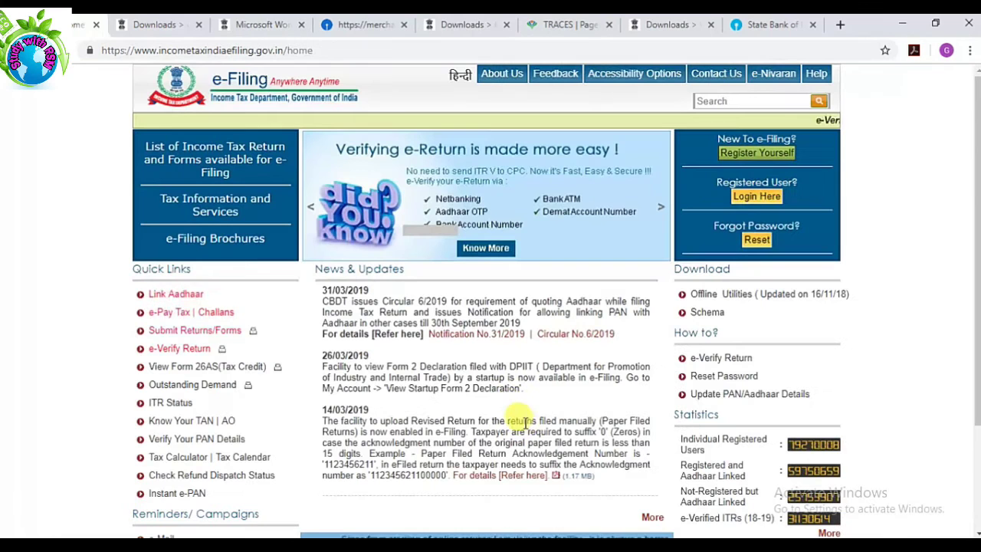